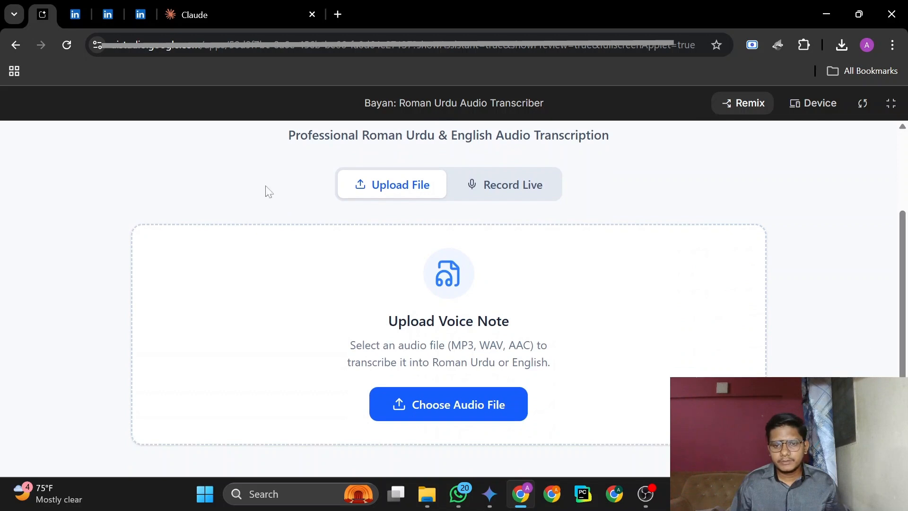
Record a live voice note of about 1 minute 25 seconds describing the client's e-commerce store requirements and requesting a Notion project dashboard
{"action": "scroll", "coordinate": [864, 300], "scroll_direction": "up", "scroll_amount": 1}
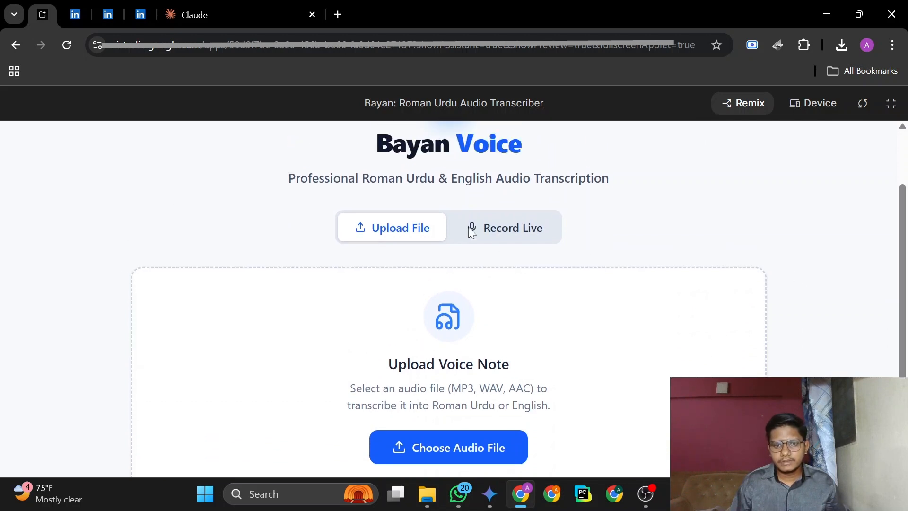
{"action": "left_click", "coordinate": [520, 239]}
{"action": "scroll", "coordinate": [503, 361], "scroll_direction": "down", "scroll_amount": 1}
{"action": "left_click", "coordinate": [450, 373]}
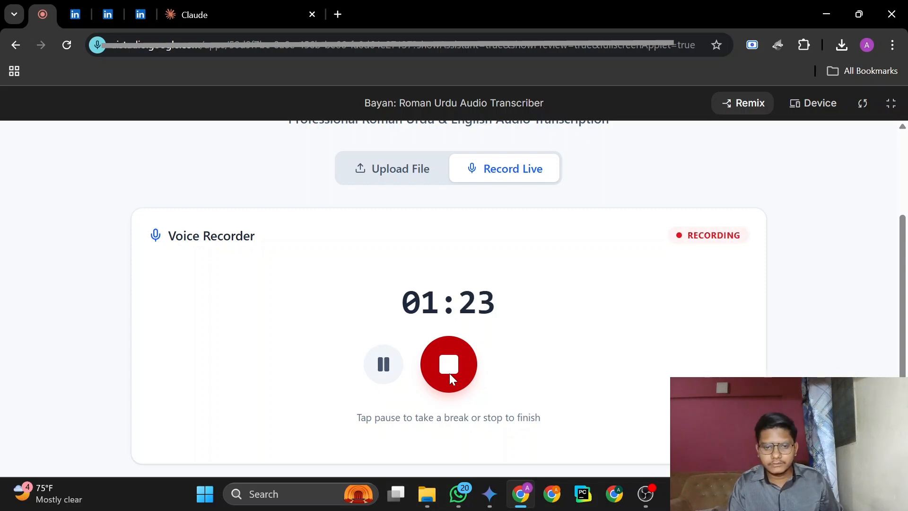
{"action": "left_click", "coordinate": [449, 373]}
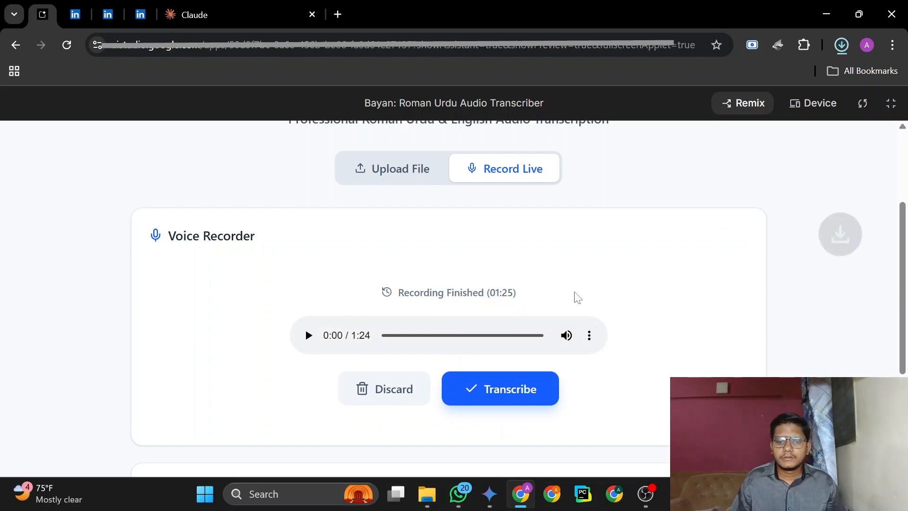
Transcribe the finished recording and copy the Roman Urdu transcript
{"action": "left_click", "coordinate": [506, 398]}
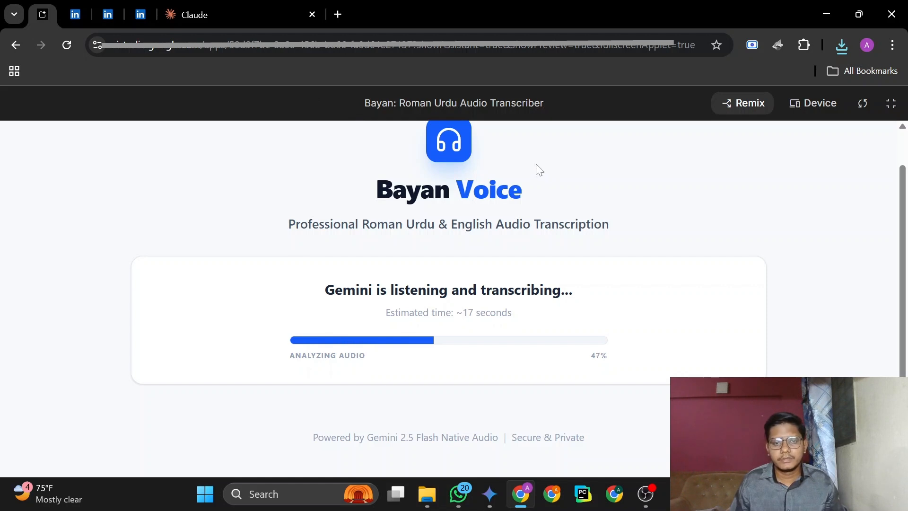
{"action": "scroll", "coordinate": [906, 208], "scroll_direction": "up", "scroll_amount": 1}
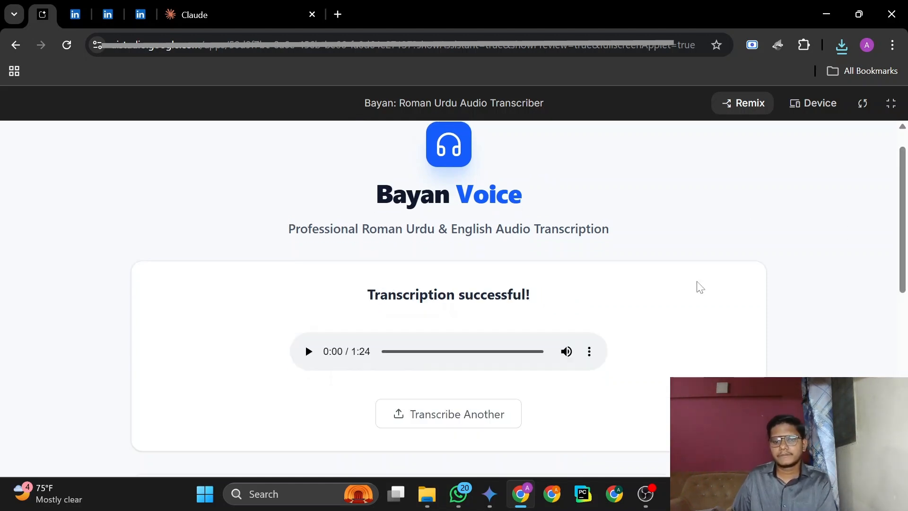
{"action": "scroll", "coordinate": [906, 286], "scroll_direction": "down", "scroll_amount": 3}
{"action": "left_click", "coordinate": [725, 351]}
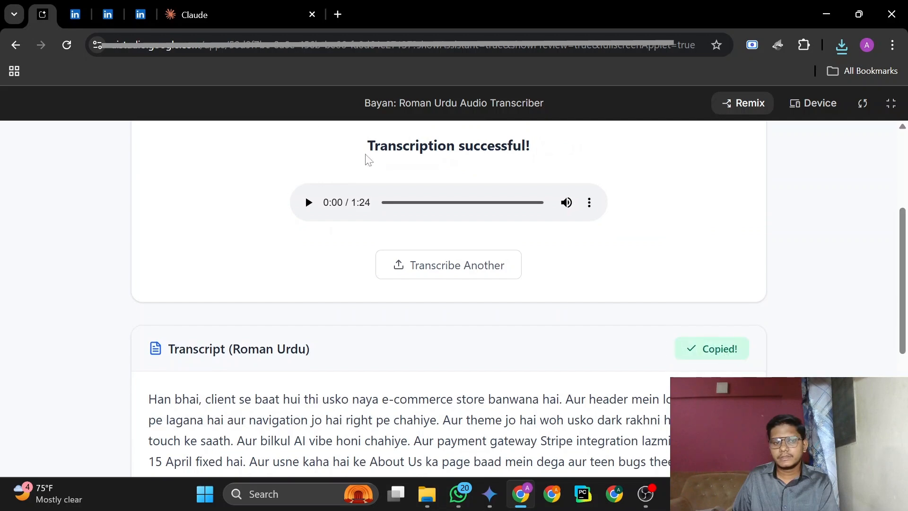
{"action": "scroll", "coordinate": [903, 283], "scroll_direction": "down", "scroll_amount": 3}
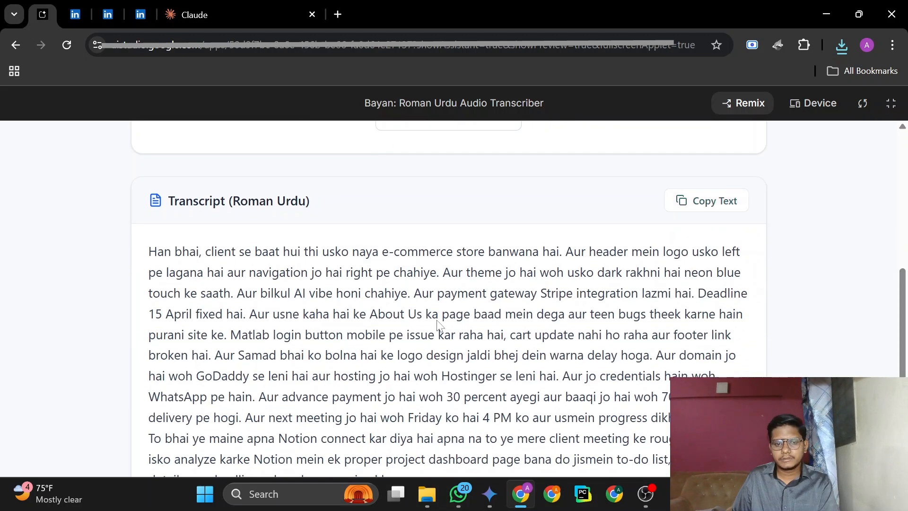
Switch to Claude and start connecting the Notion connector from its app customization settings
{"action": "left_click", "coordinate": [173, 6]}
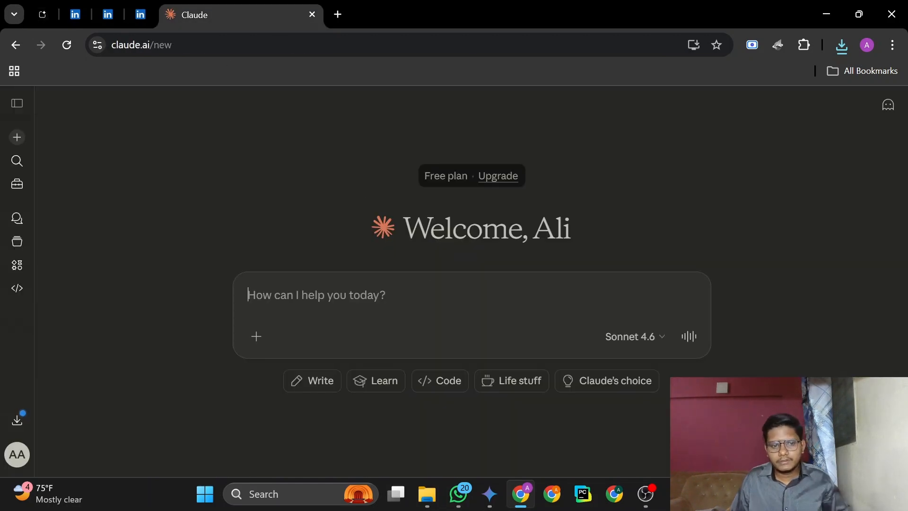
{"action": "left_click", "coordinate": [17, 104]}
{"action": "left_click", "coordinate": [73, 184]}
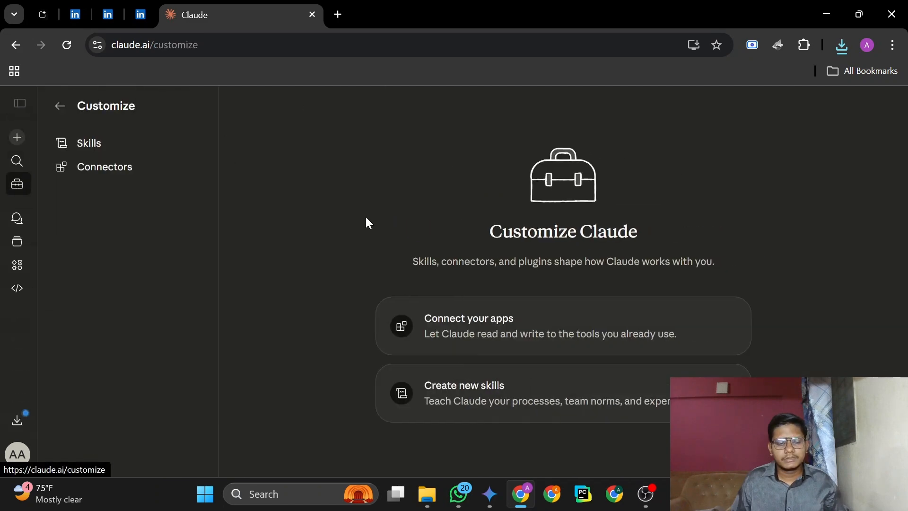
{"action": "left_click", "coordinate": [475, 310]}
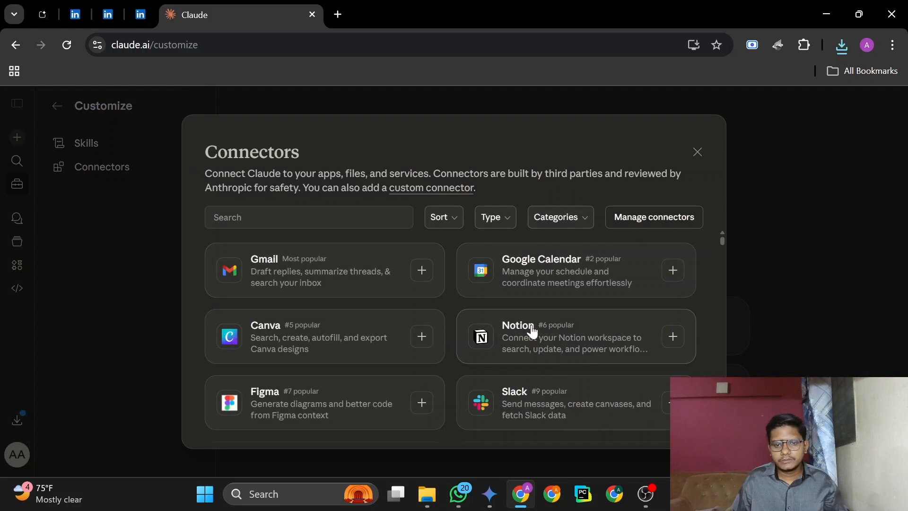
{"action": "left_click", "coordinate": [673, 338]}
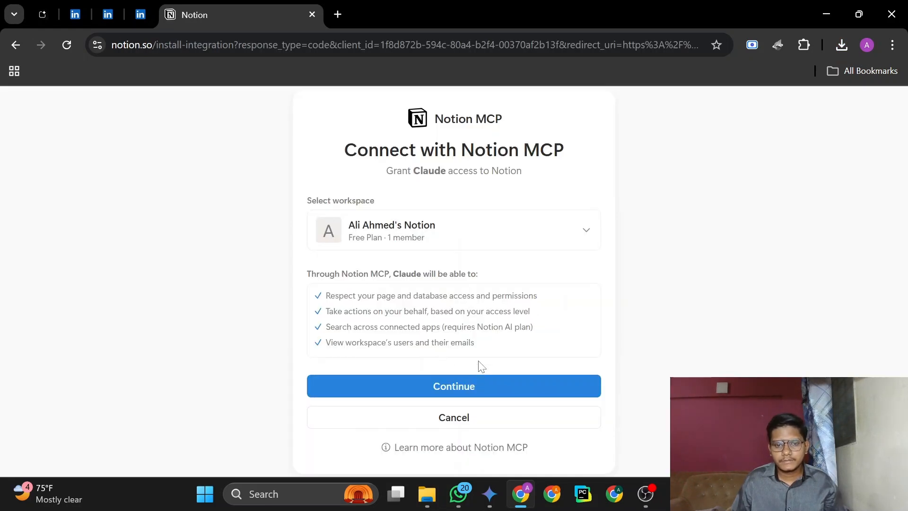
Choose the personal Notion workspace and grant Claude access to it through Notion MCP
{"action": "left_click", "coordinate": [585, 230]}
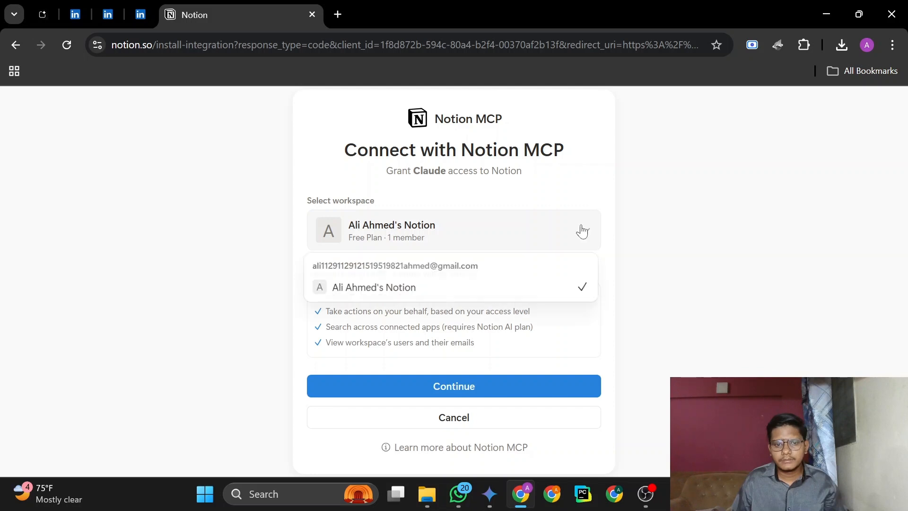
{"action": "left_click", "coordinate": [549, 287]}
{"action": "left_click", "coordinate": [506, 384]}
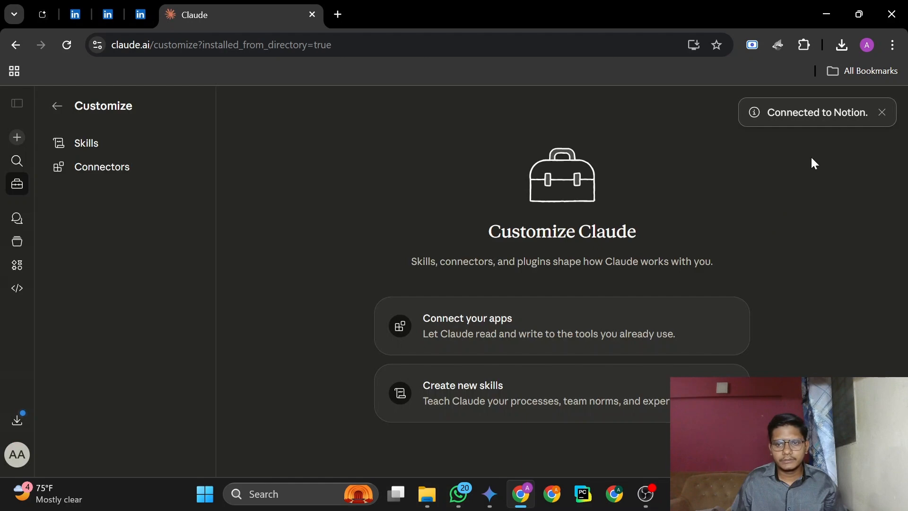
Start a new Claude chat, copy the transcript again from the Bayan transcriber, and send it as the prompt
{"action": "left_click", "coordinate": [17, 139]}
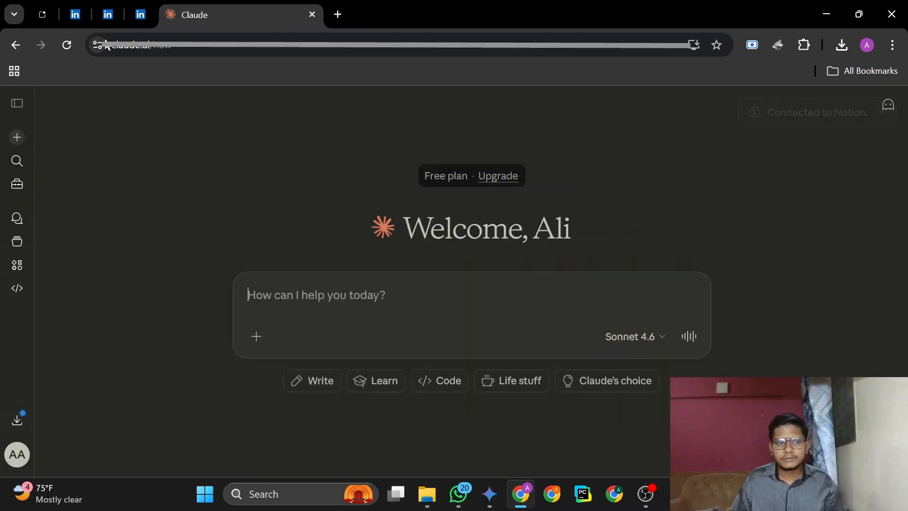
{"action": "left_click", "coordinate": [53, 7]}
{"action": "left_click", "coordinate": [736, 207]}
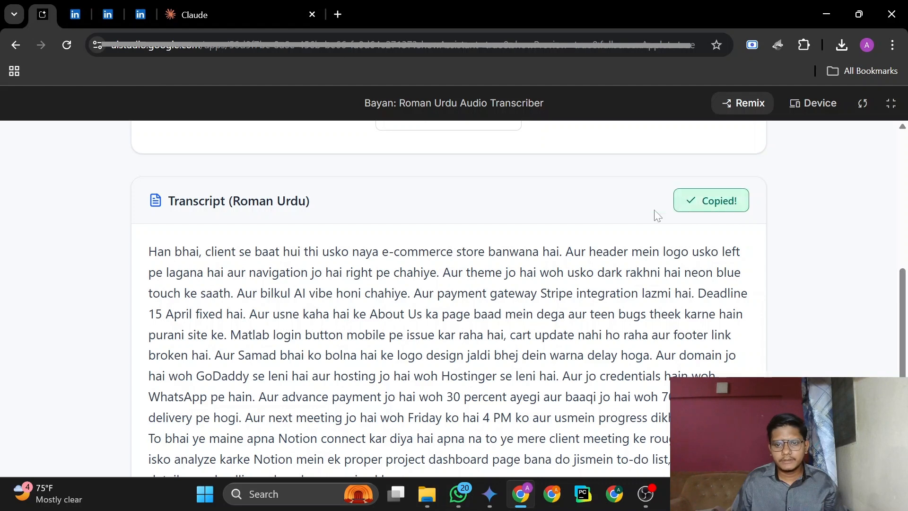
{"action": "left_click", "coordinate": [185, 10]}
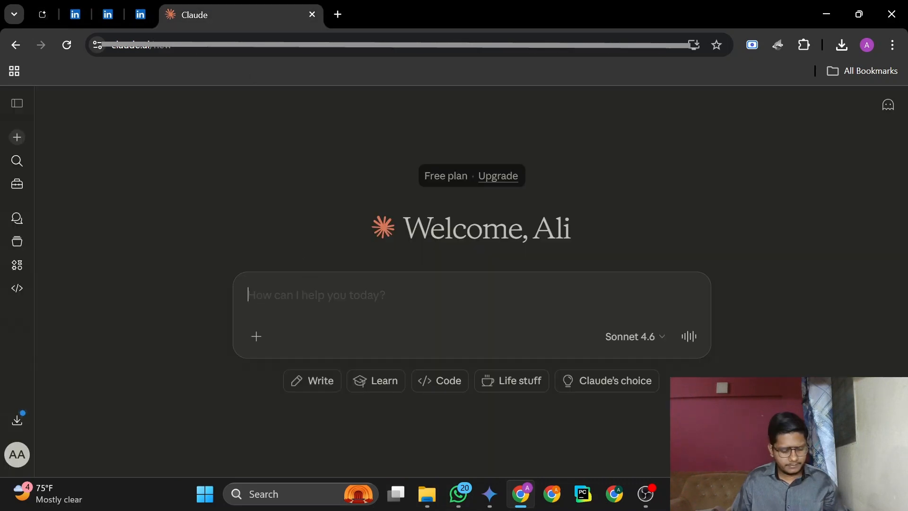
{"action": "key", "text": "ctrl+v"}
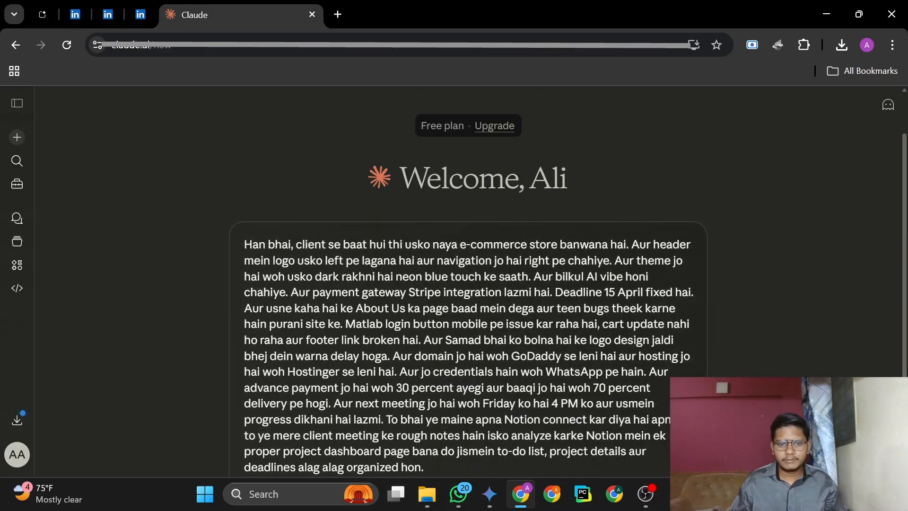
{"action": "key", "text": "Return"}
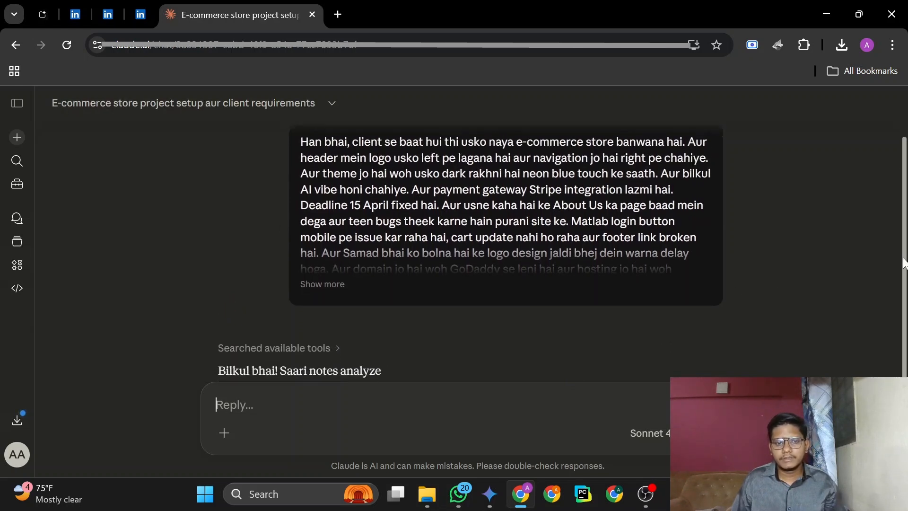
Always allow Claude to use the Notion-create-pages tool so it can build the dashboard page
{"action": "left_click", "coordinate": [44, 13]}
{"action": "left_click", "coordinate": [240, 15]}
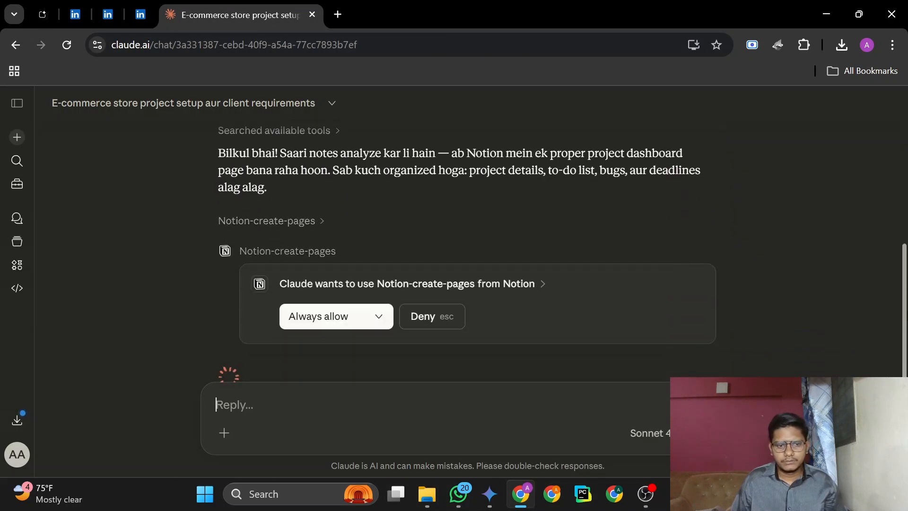
{"action": "left_click", "coordinate": [328, 318]}
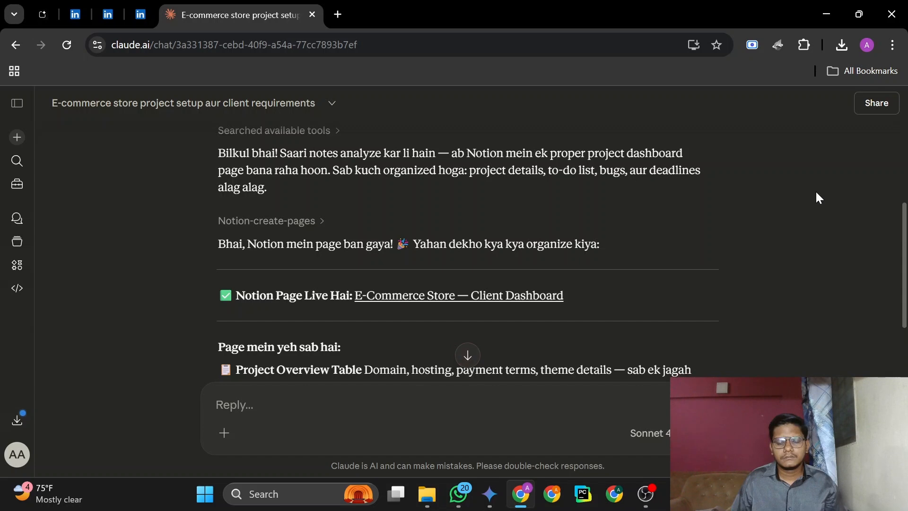
Open the E-Commerce Store — Client Dashboard page in Notion from the link in Claude's reply
{"action": "scroll", "coordinate": [467, 251], "scroll_direction": "down", "scroll_amount": 1}
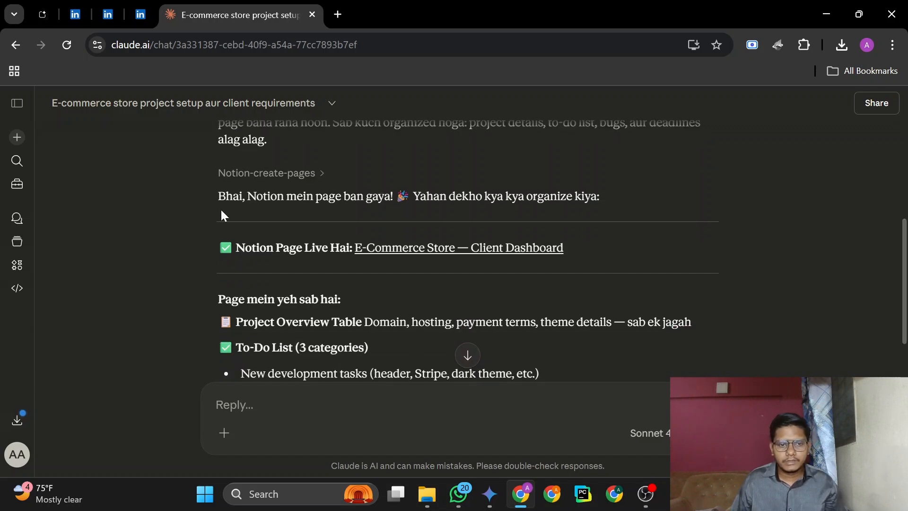
{"action": "left_click", "coordinate": [478, 250]}
{"action": "left_click", "coordinate": [552, 342]}
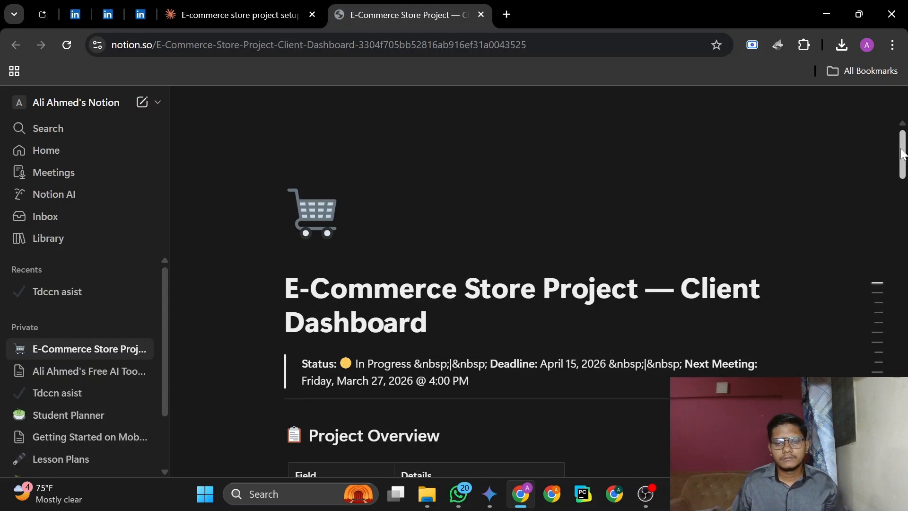
Examine the dashboard's title, status line and Project Overview table down to the To-Do List
{"action": "left_click_drag", "start_coordinate": [902, 148], "coordinate": [902, 162]}
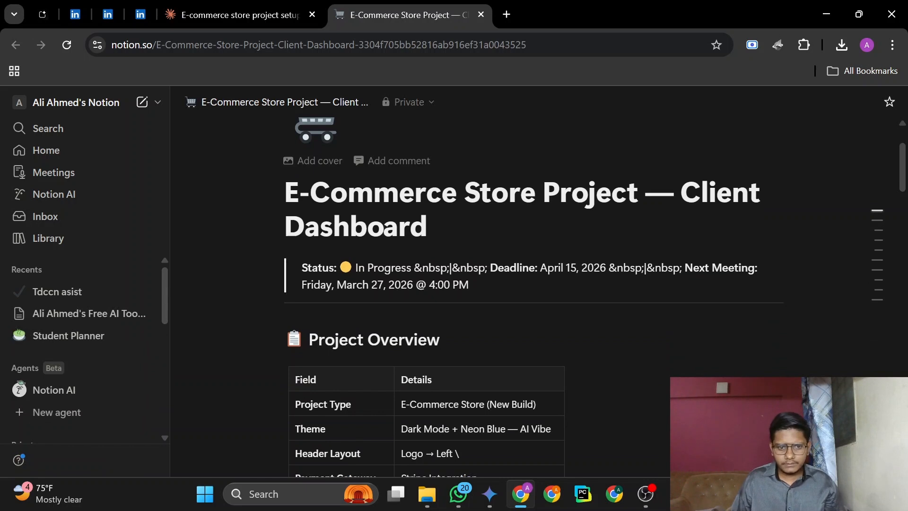
{"action": "left_click_drag", "start_coordinate": [284, 190], "coordinate": [433, 228]}
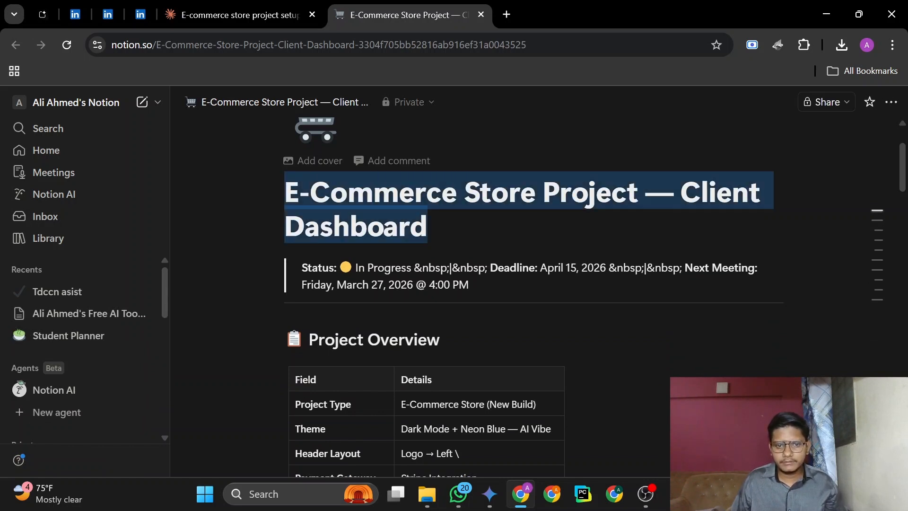
{"action": "left_click", "coordinate": [435, 228]}
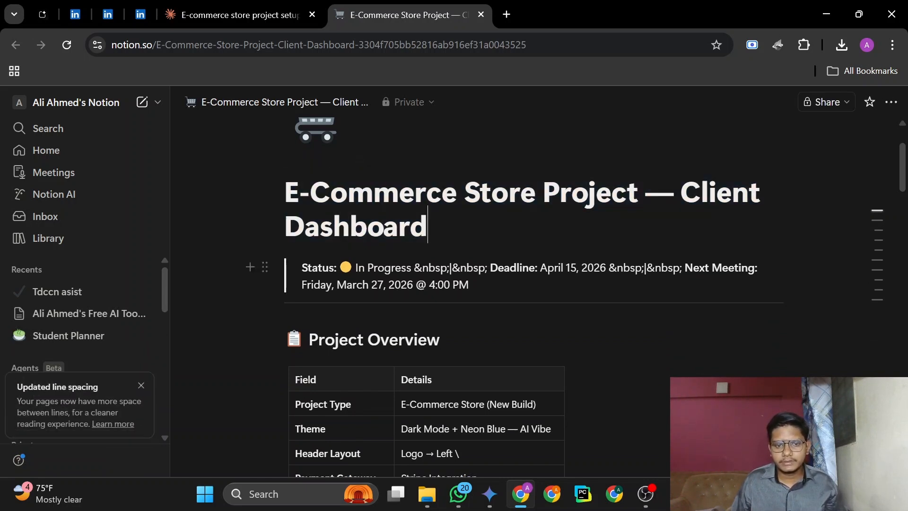
{"action": "scroll", "coordinate": [473, 284], "scroll_direction": "down", "scroll_amount": 3}
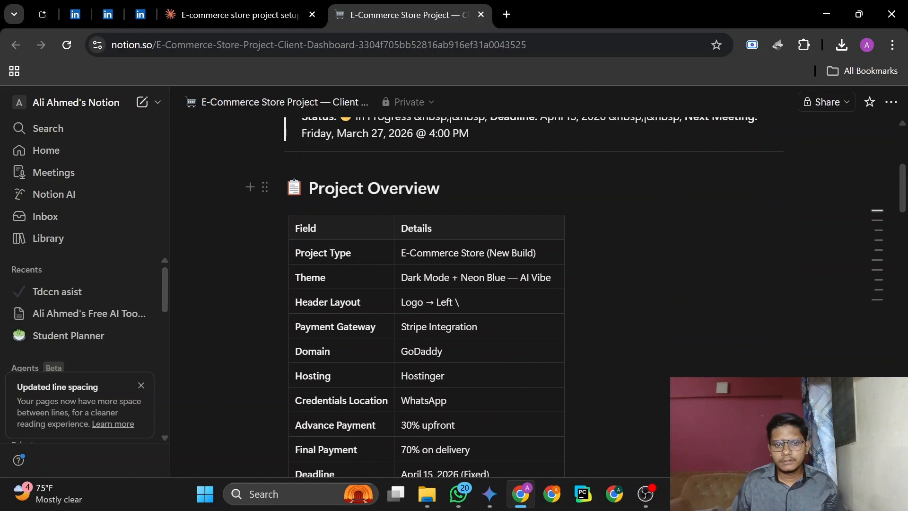
{"action": "scroll", "coordinate": [473, 284], "scroll_direction": "down", "scroll_amount": 10}
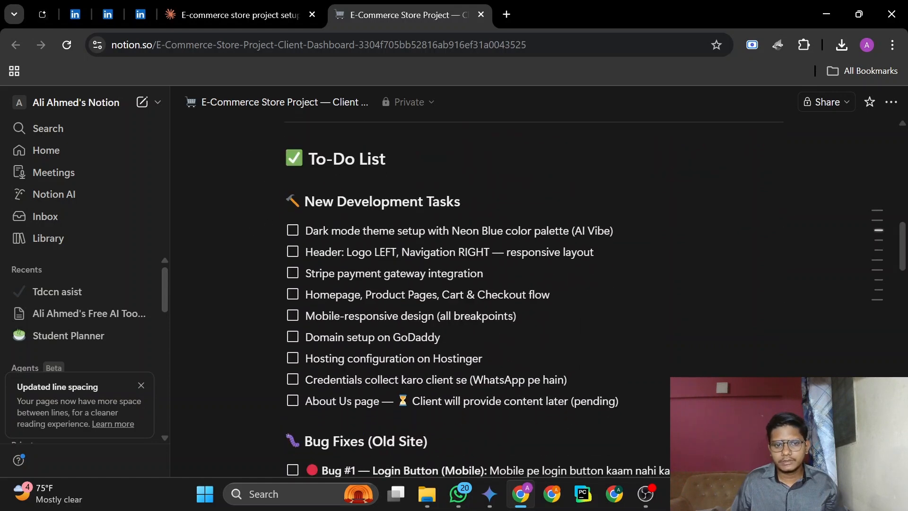
Mark the dark mode theme and header layout tasks under New Development Tasks as done, and clear both again
{"action": "left_click", "coordinate": [293, 230]}
{"action": "left_click", "coordinate": [293, 251]}
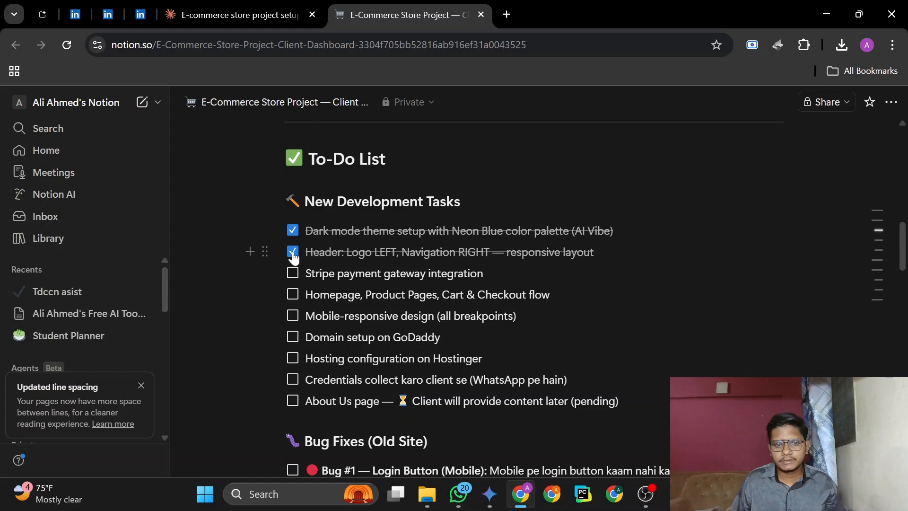
{"action": "left_click", "coordinate": [293, 251]}
{"action": "left_click", "coordinate": [293, 231]}
Mark Bug #1 and Bug #2 under Bug Fixes (Old Site) as done, and clear both again
{"action": "scroll", "coordinate": [294, 241], "scroll_direction": "down", "scroll_amount": 5}
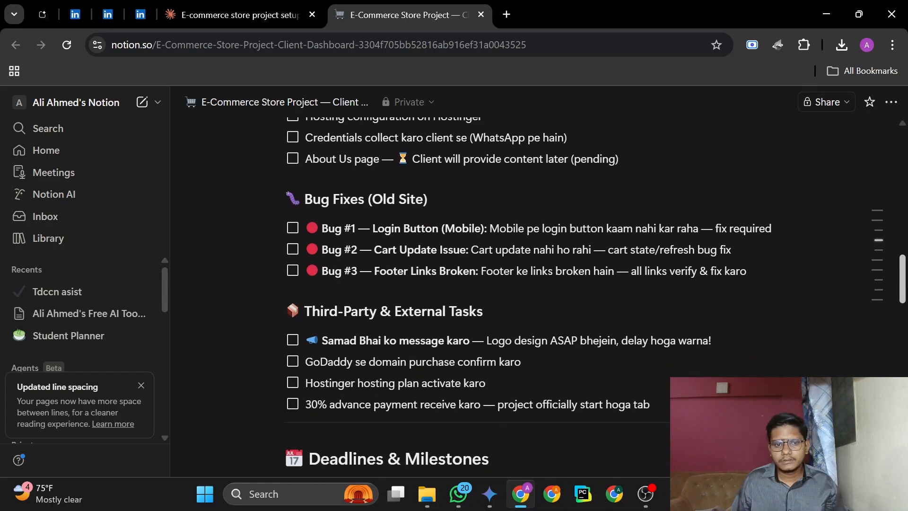
{"action": "left_click", "coordinate": [293, 228]}
{"action": "left_click", "coordinate": [293, 249]}
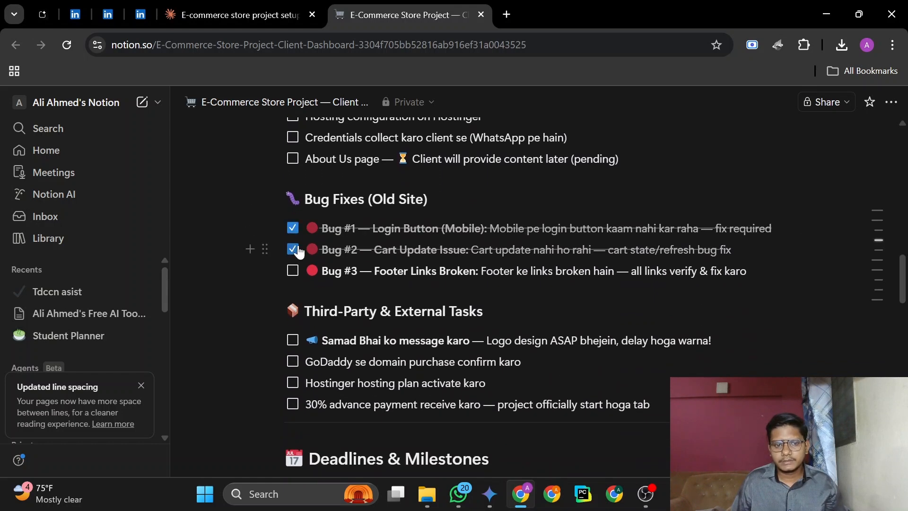
{"action": "left_click", "coordinate": [292, 228]}
{"action": "left_click", "coordinate": [293, 251]}
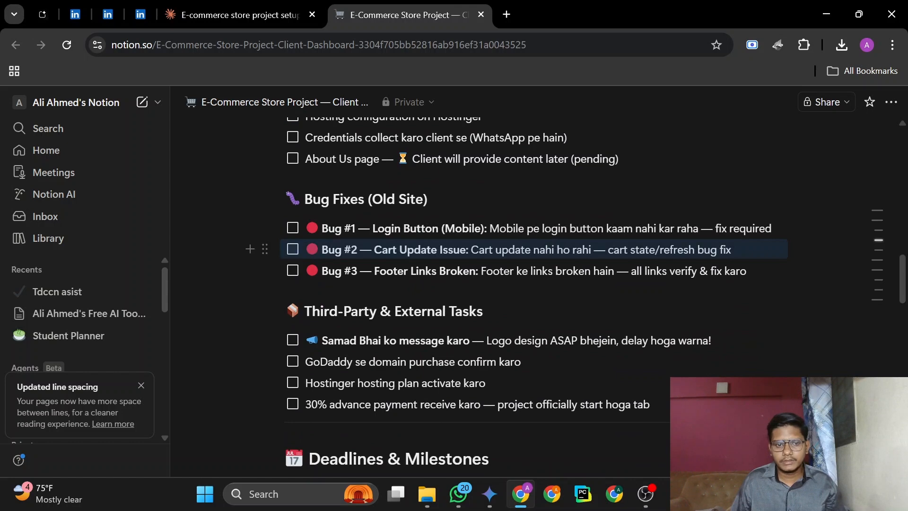
Examine the Deadlines & Milestones table, the meeting checklist and the Important Notes & Risks section of the dashboard
{"action": "scroll", "coordinate": [905, 299], "scroll_direction": "down", "scroll_amount": 3}
{"action": "scroll", "coordinate": [904, 299], "scroll_direction": "down", "scroll_amount": 6}
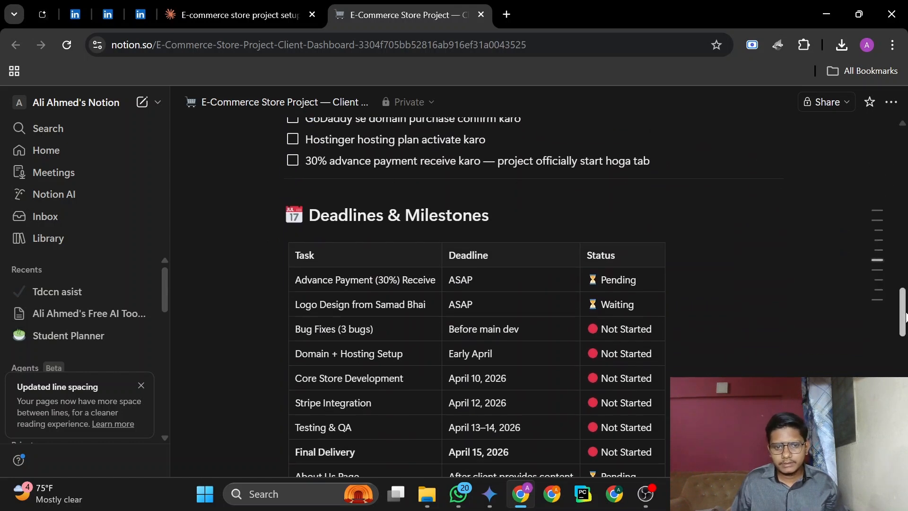
{"action": "scroll", "coordinate": [905, 299], "scroll_direction": "down", "scroll_amount": 12}
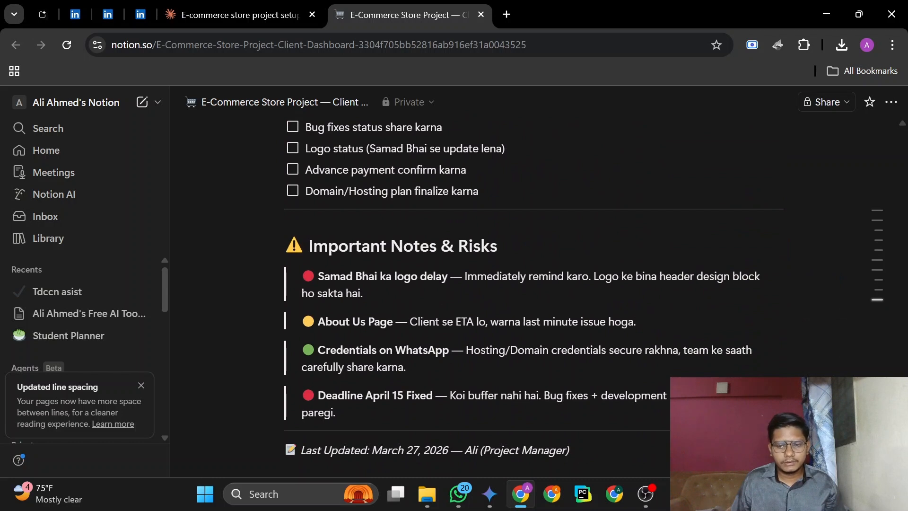
{"action": "scroll", "coordinate": [905, 299], "scroll_direction": "down", "scroll_amount": 3}
{"action": "scroll", "coordinate": [904, 299], "scroll_direction": "up", "scroll_amount": 1}
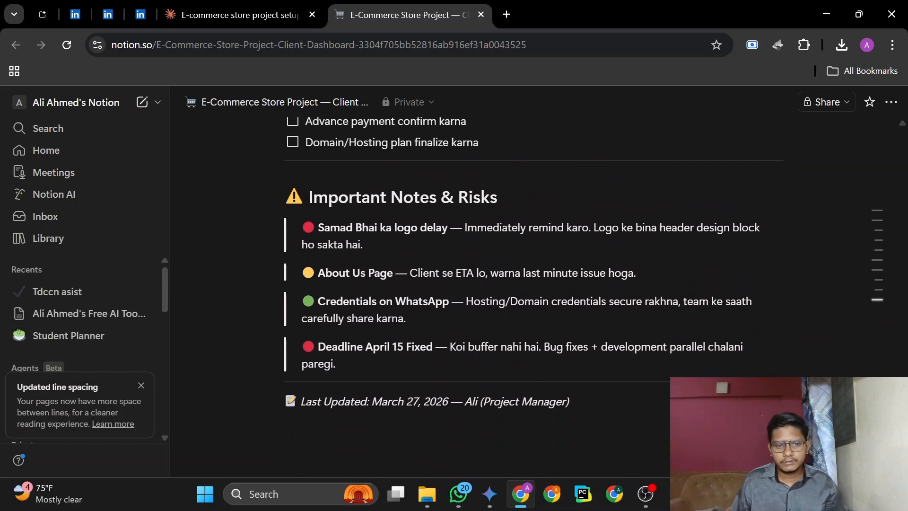
{"action": "scroll", "coordinate": [534, 298], "scroll_direction": "up", "scroll_amount": 1}
{"action": "scroll", "coordinate": [534, 298], "scroll_direction": "down", "scroll_amount": 1}
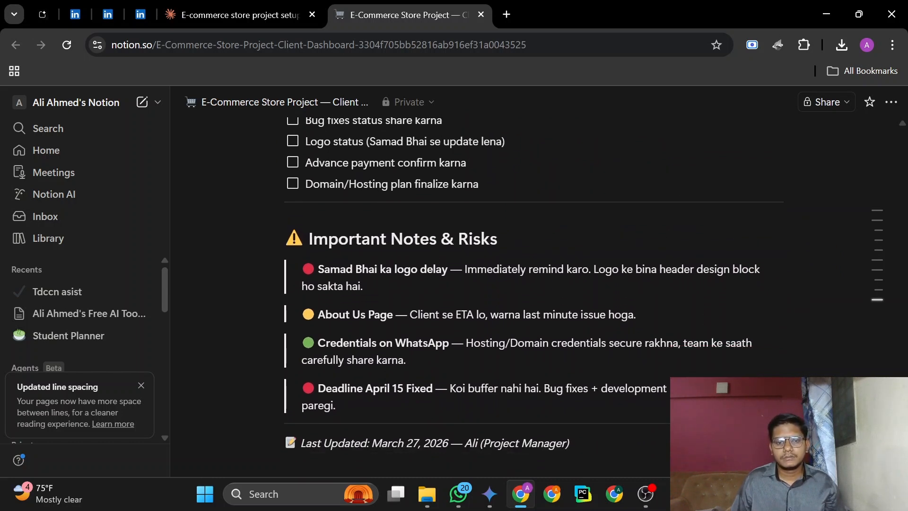
{"action": "scroll", "coordinate": [534, 298], "scroll_direction": "up", "scroll_amount": 2}
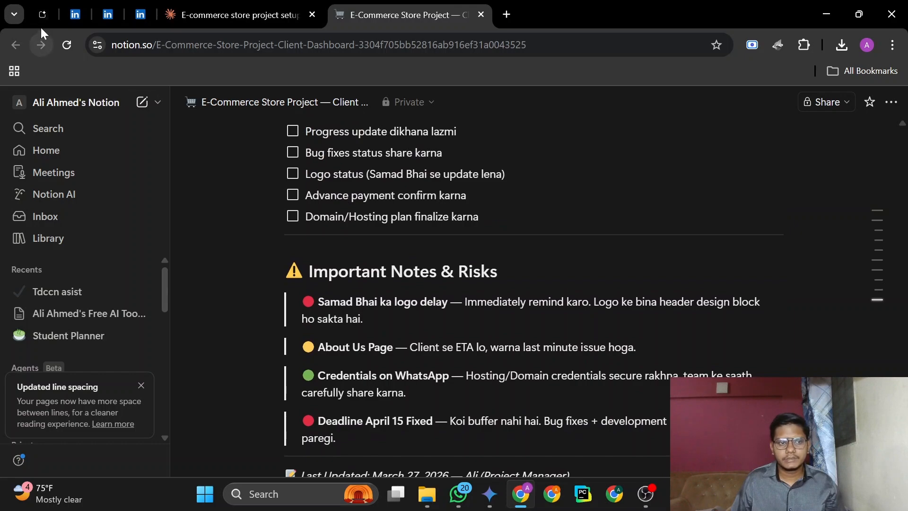
{"action": "left_click", "coordinate": [647, 494]}
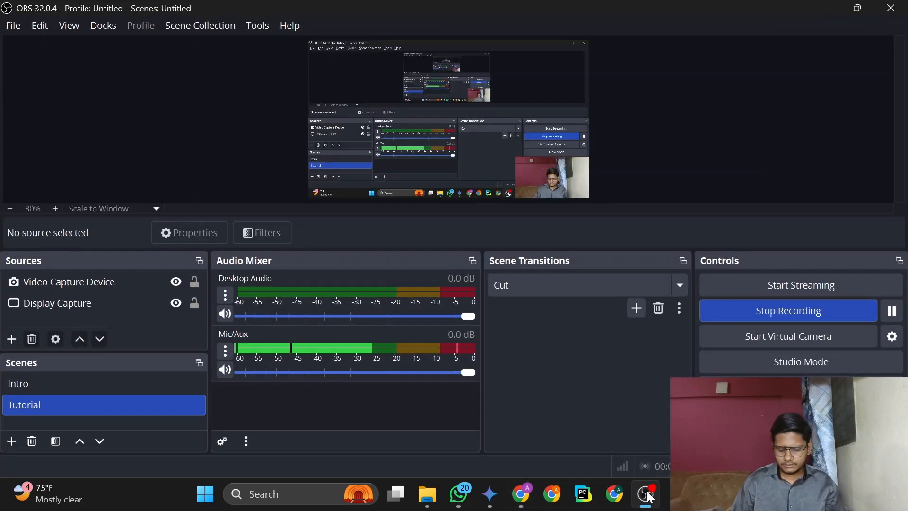